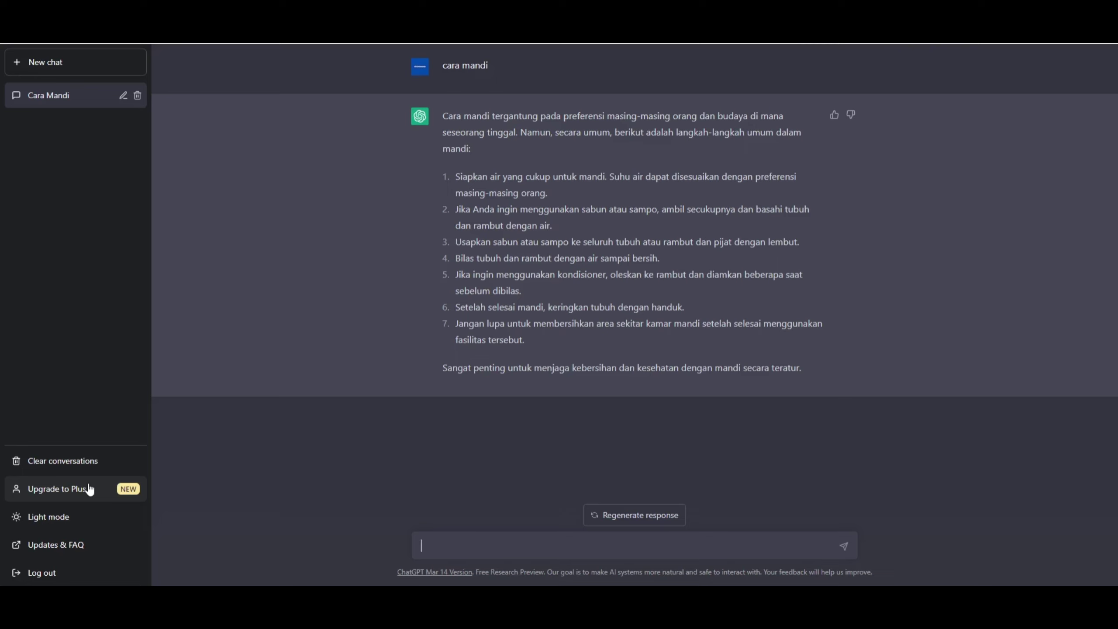
# - Review the ChatGPT Plus benefits in the upgrade offer, including response speed and priority access to new features, and close it
pyautogui.click(89, 486)
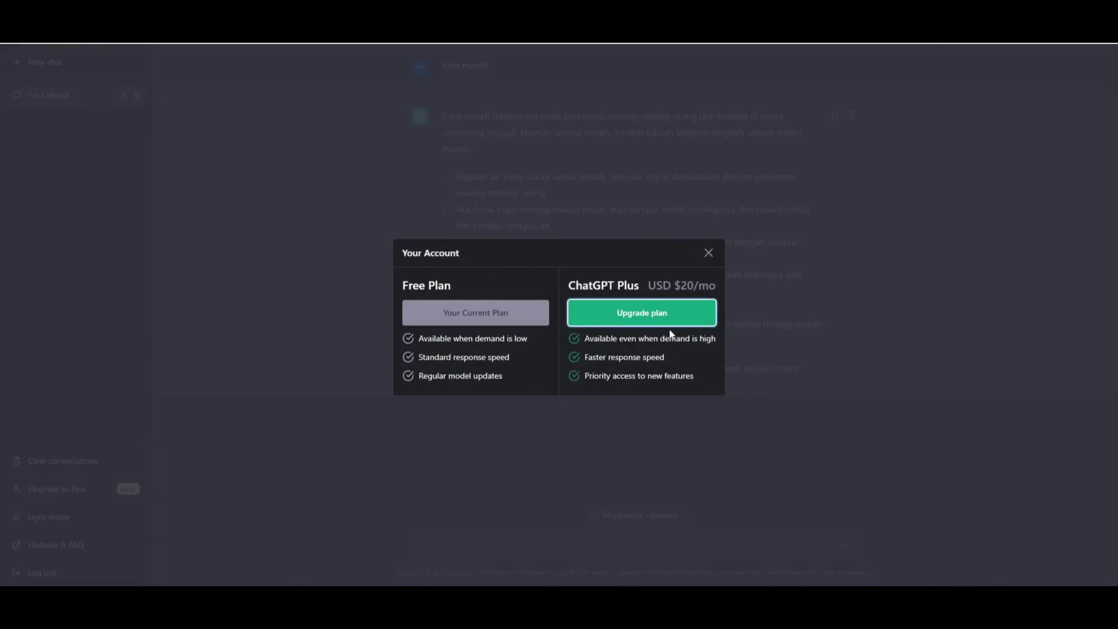
pyautogui.click(662, 367)
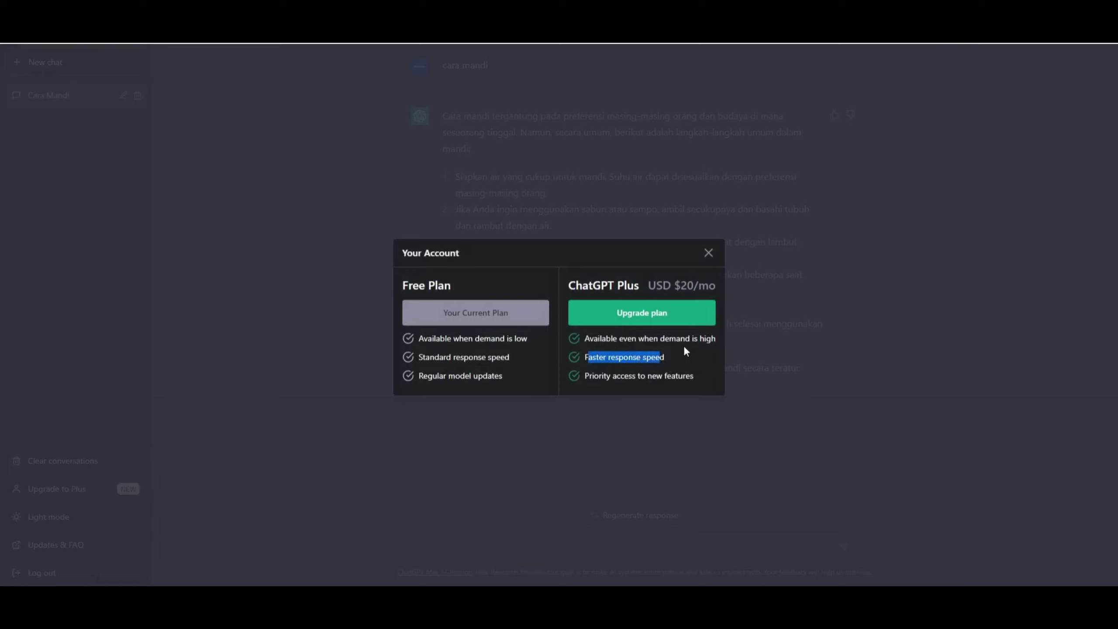
pyautogui.moveTo(695, 377); pyautogui.dragTo(604, 377)
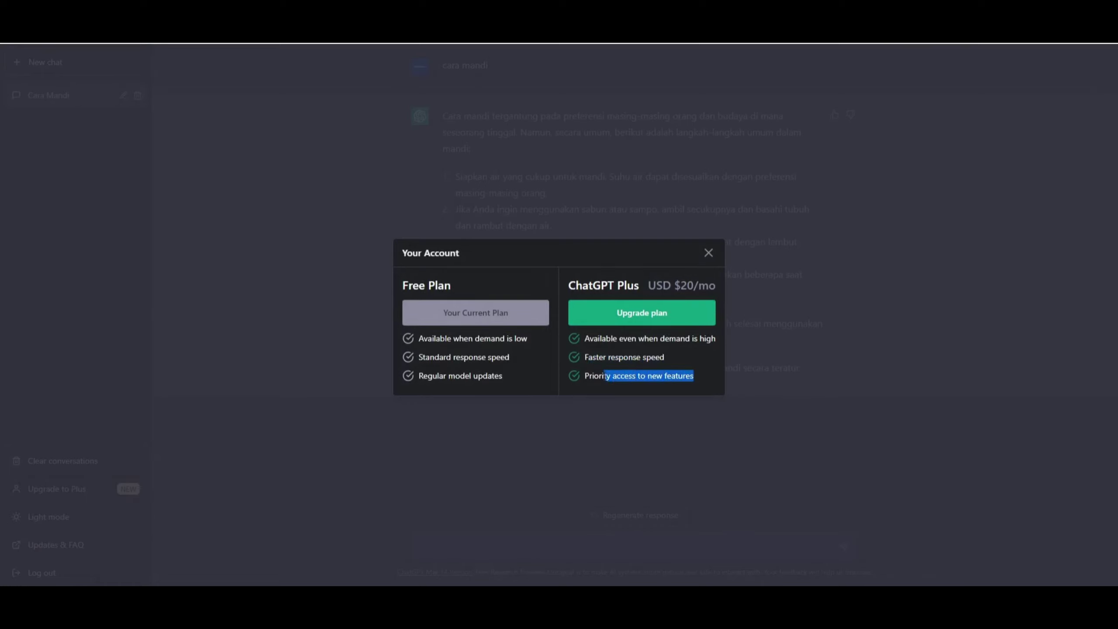
pyautogui.click(708, 253)
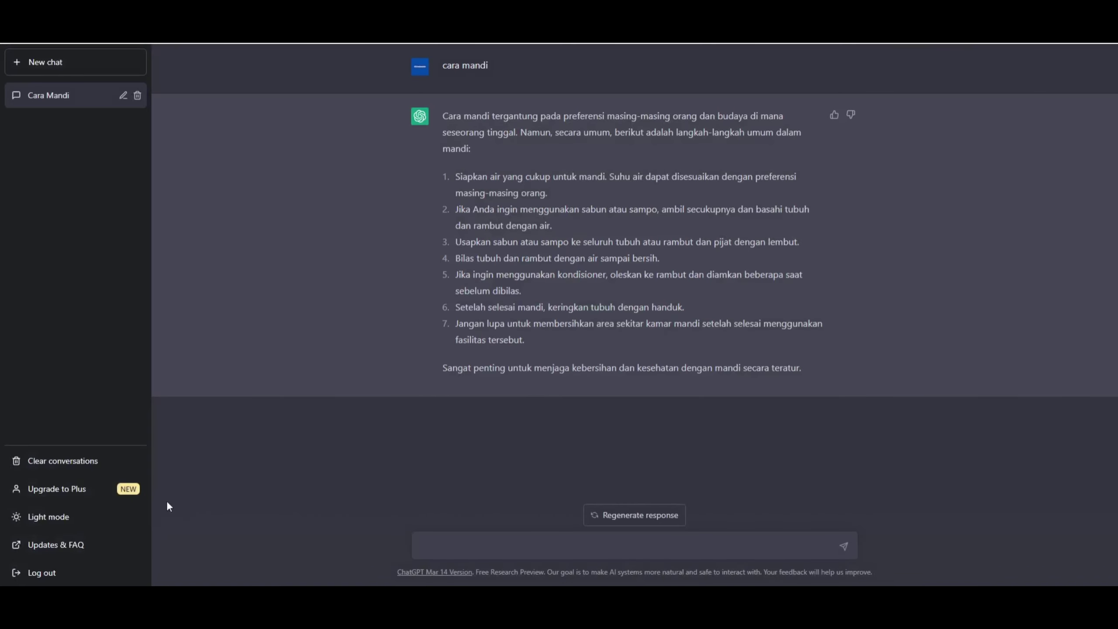
# - Try the light mode theme and return the interface to dark mode
pyautogui.click(74, 517)
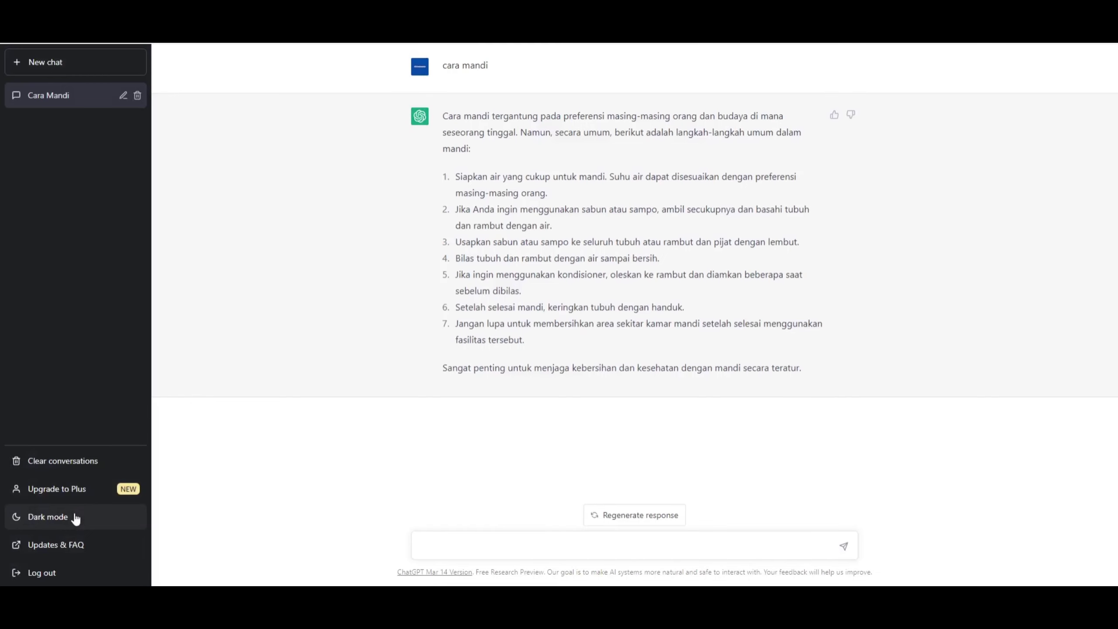
pyautogui.click(75, 518)
pyautogui.click(75, 518)
pyautogui.click(75, 519)
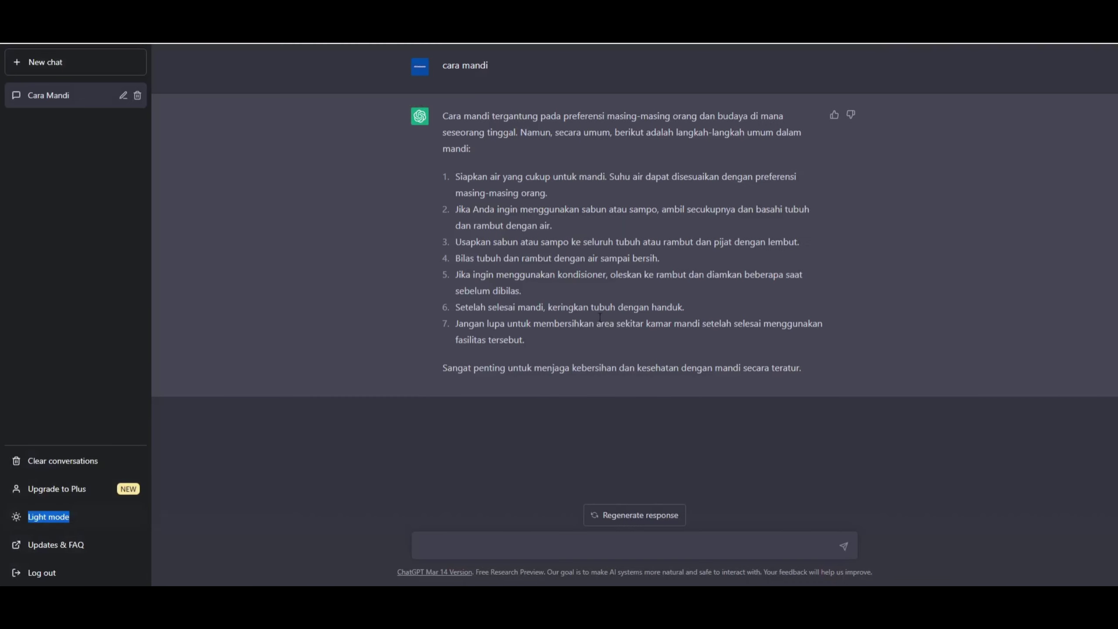
pyautogui.click(74, 517)
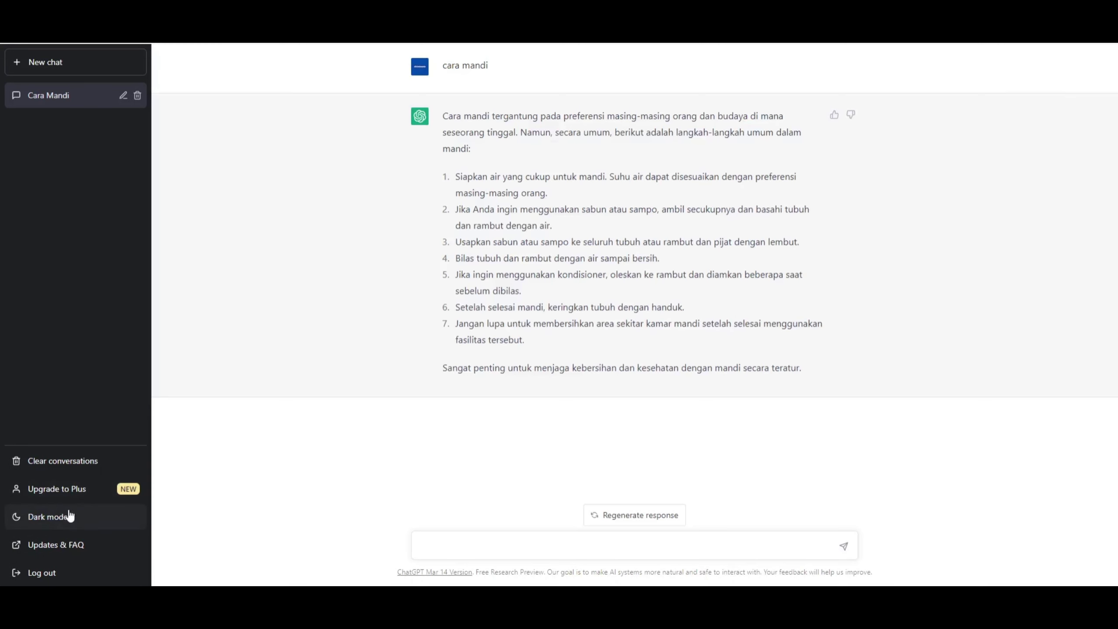
pyautogui.click(68, 518)
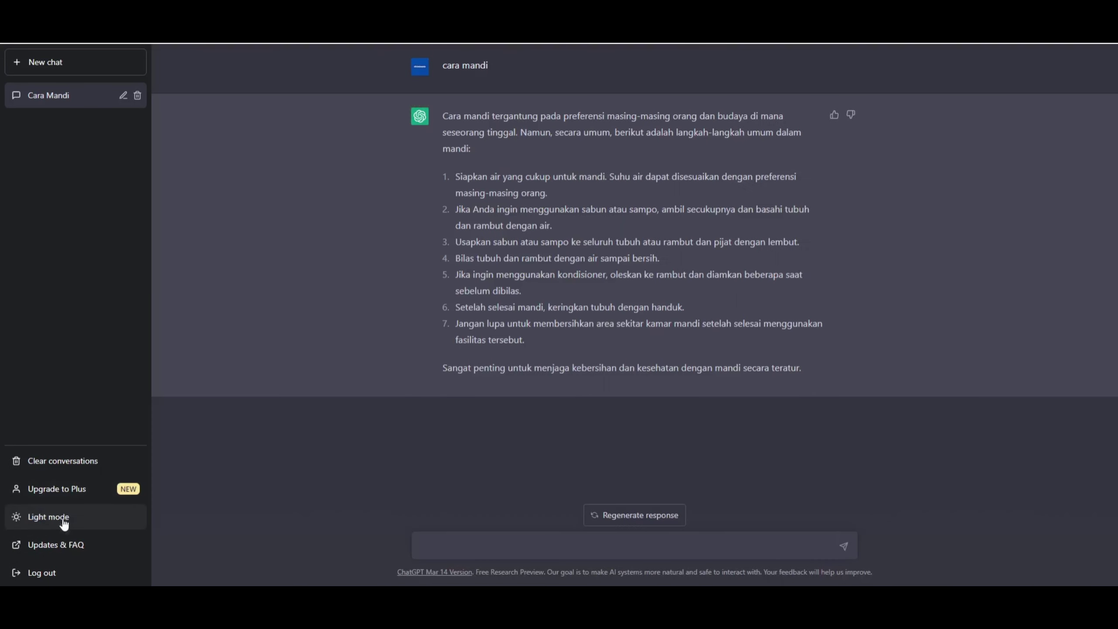
# - Open the Updates & FAQ help page and return to the chat
pyautogui.click(77, 547)
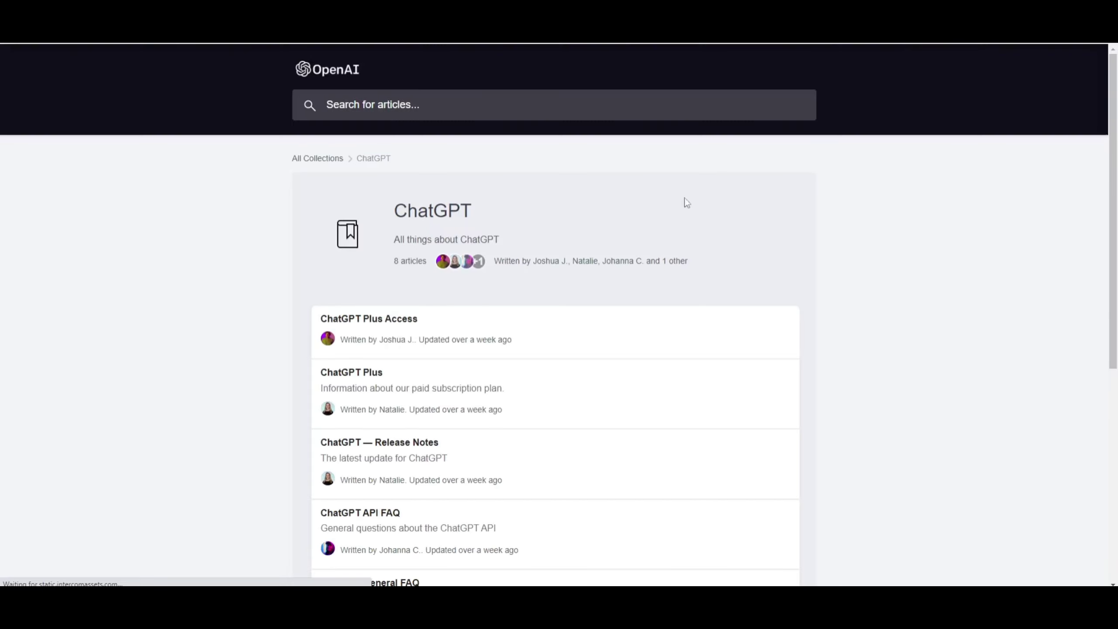
pyautogui.hotkey('ctrl', 'w')
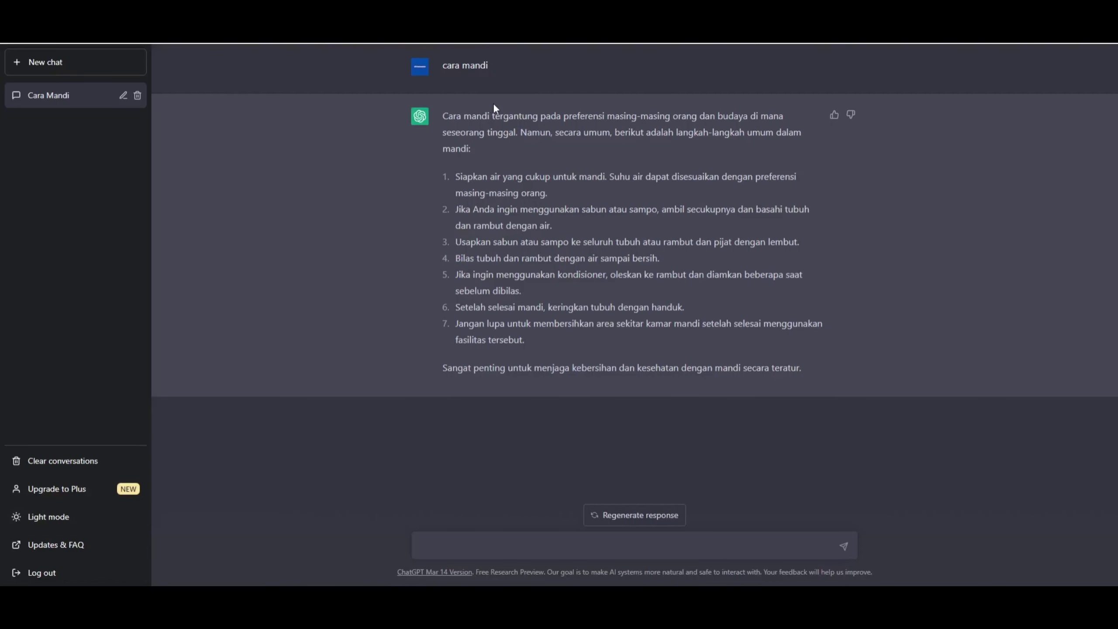
# - Highlight the "cara mandi" prompt and its full answer to examine them, and clear the selection
pyautogui.moveTo(490, 66); pyautogui.dragTo(443, 70)
pyautogui.moveTo(444, 118); pyautogui.dragTo(814, 362)
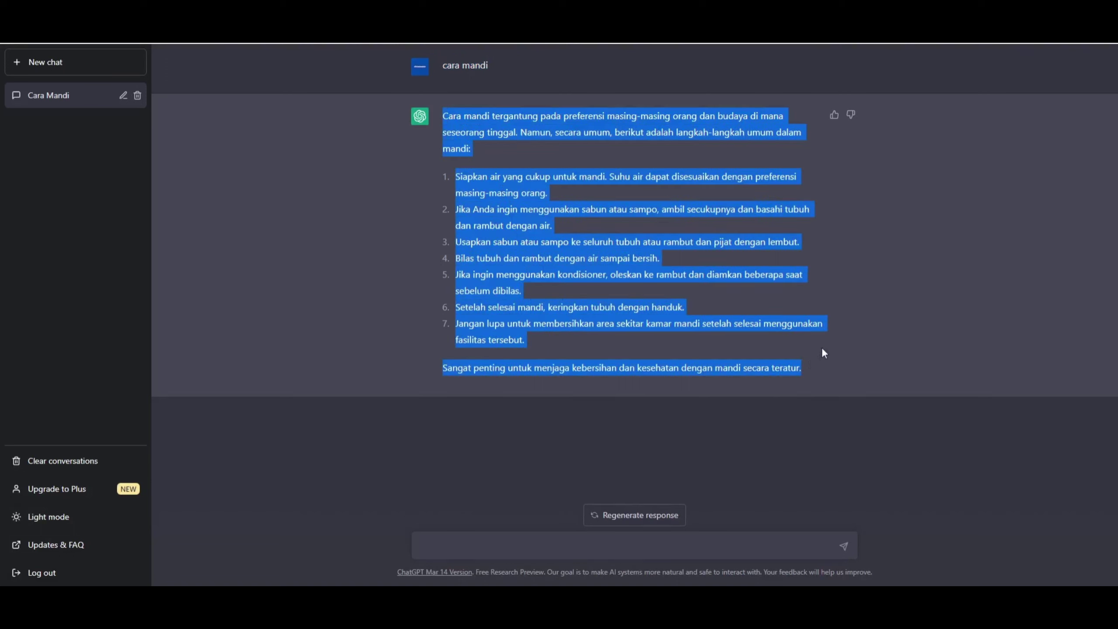
pyautogui.click(821, 347)
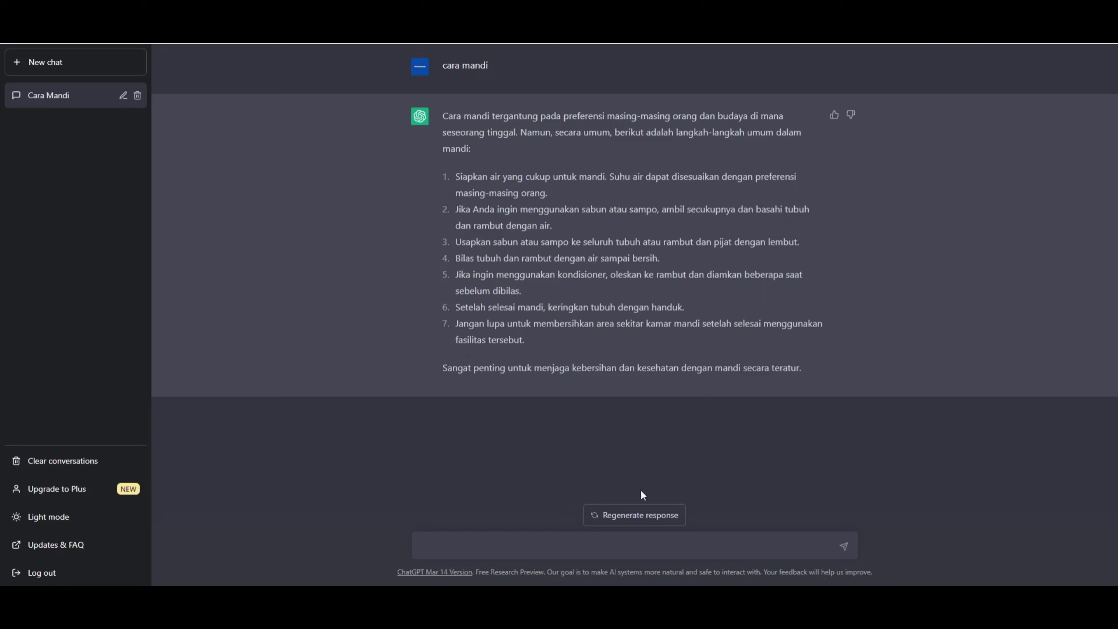
# - Send the prompt "buattkan isi powerpoint tentang komputer" and stop the response while it is generating
pyautogui.click(617, 550)
pyautogui.write('buattkan isi powerpoint tentang k')
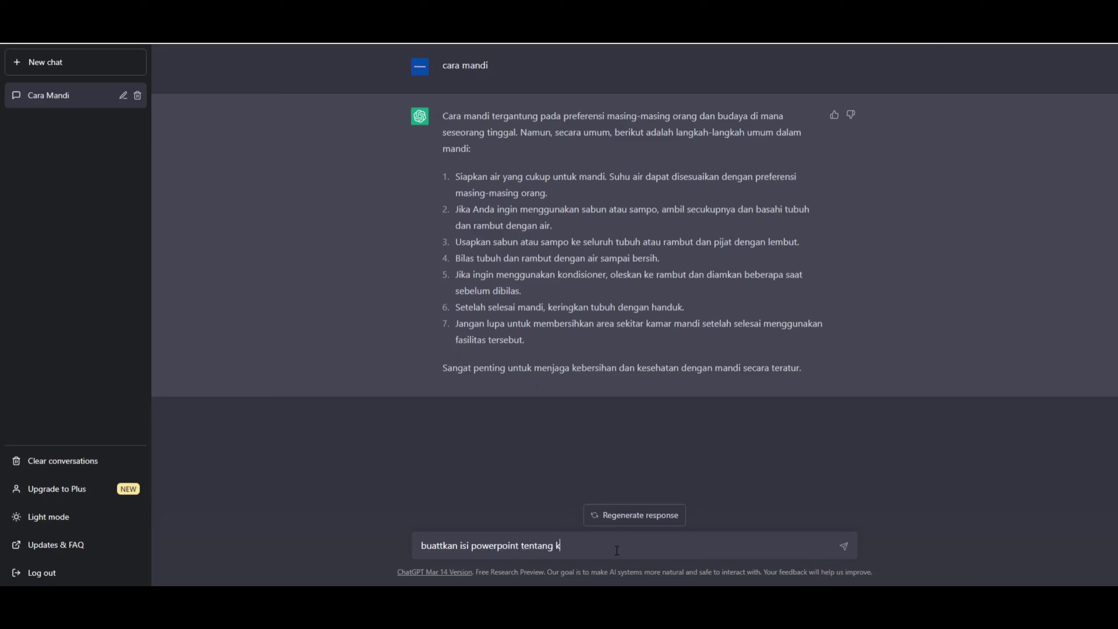
pyautogui.write('omputer')
pyautogui.press('Return')
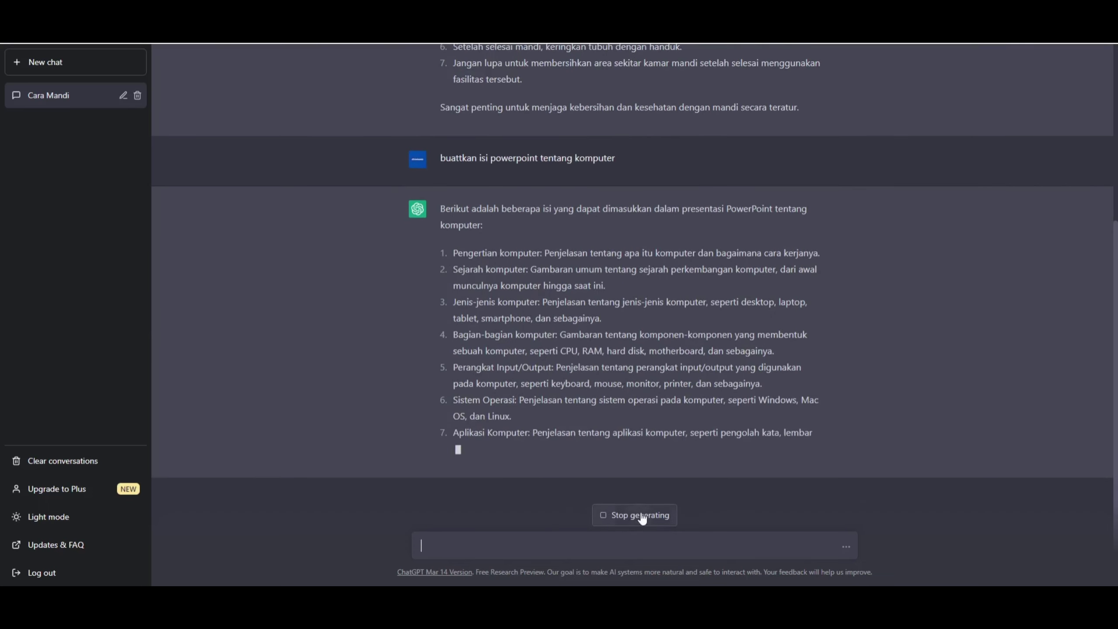
pyautogui.click(642, 519)
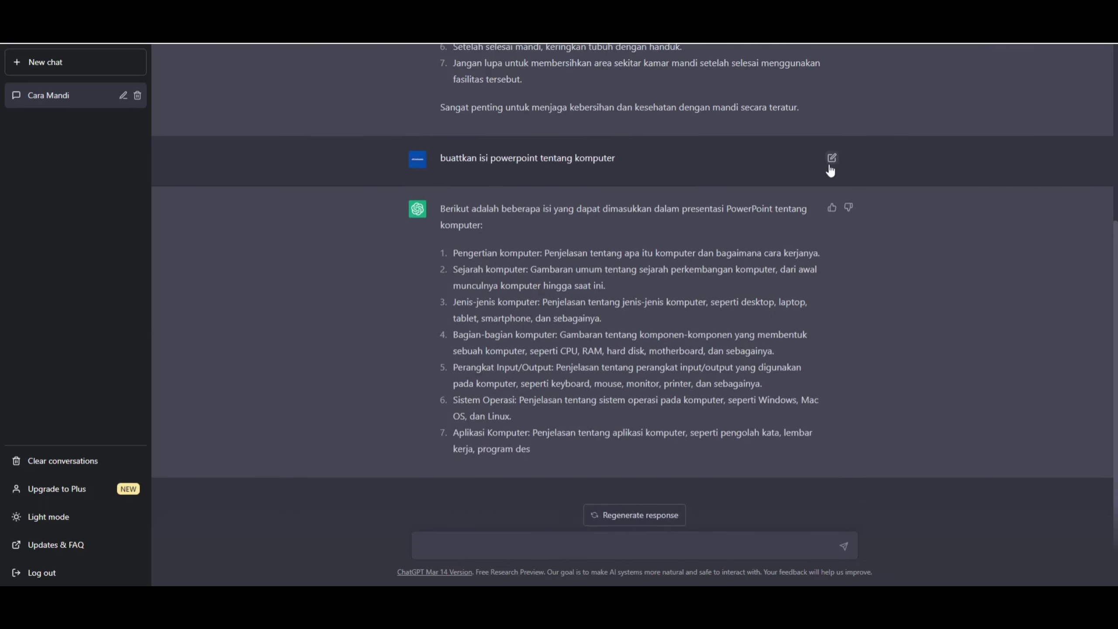
# - Edit the last prompt to read "buattkan outline powerpoint tentang komputer" and resubmit it
pyautogui.click(830, 164)
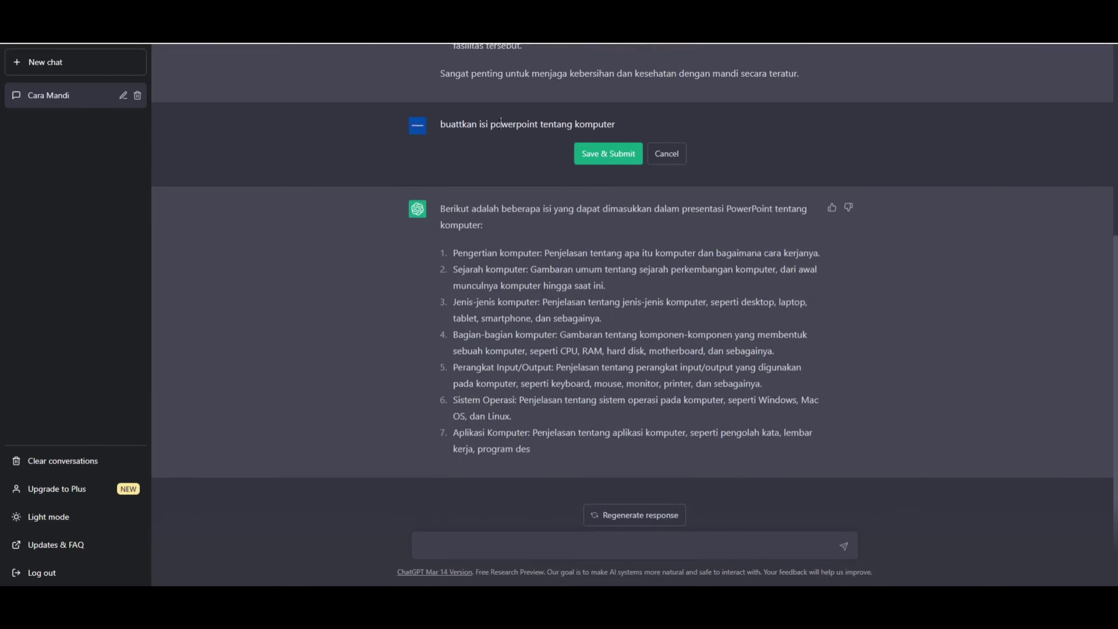
pyautogui.click(501, 126)
pyautogui.moveTo(490, 124); pyautogui.dragTo(480, 124)
pyautogui.write('outline')
pyautogui.click(607, 159)
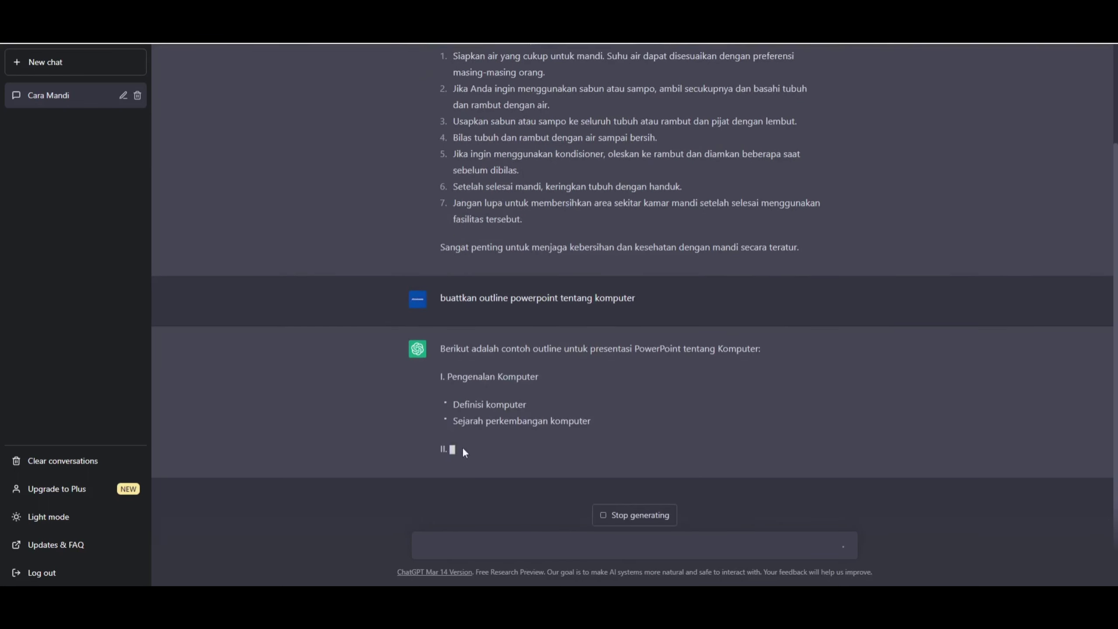
# - Compare the earlier "cara mandi" answer with the new PowerPoint outline, and read the outline through to its end
pyautogui.scroll(3, 491, 382)
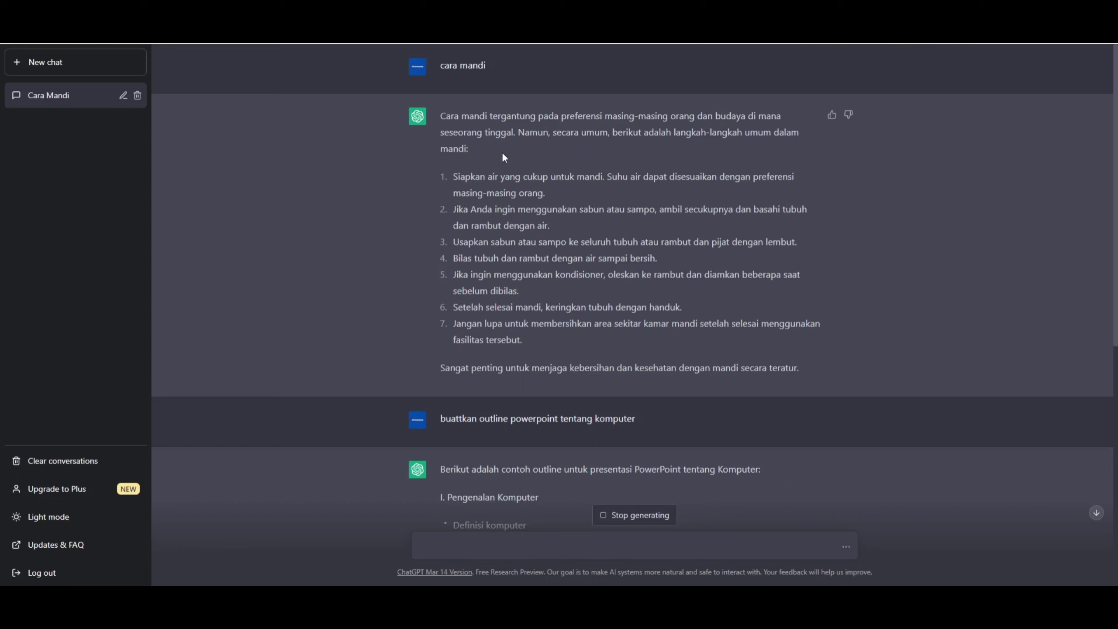
pyautogui.moveTo(457, 179); pyautogui.dragTo(558, 359)
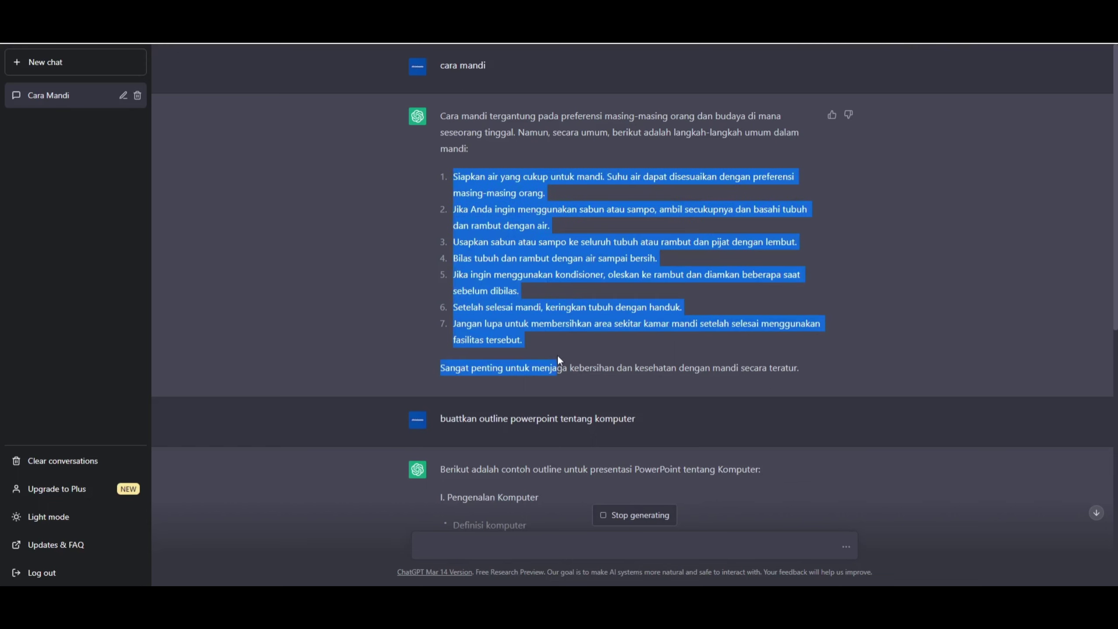
pyautogui.scroll(-8, 554, 349)
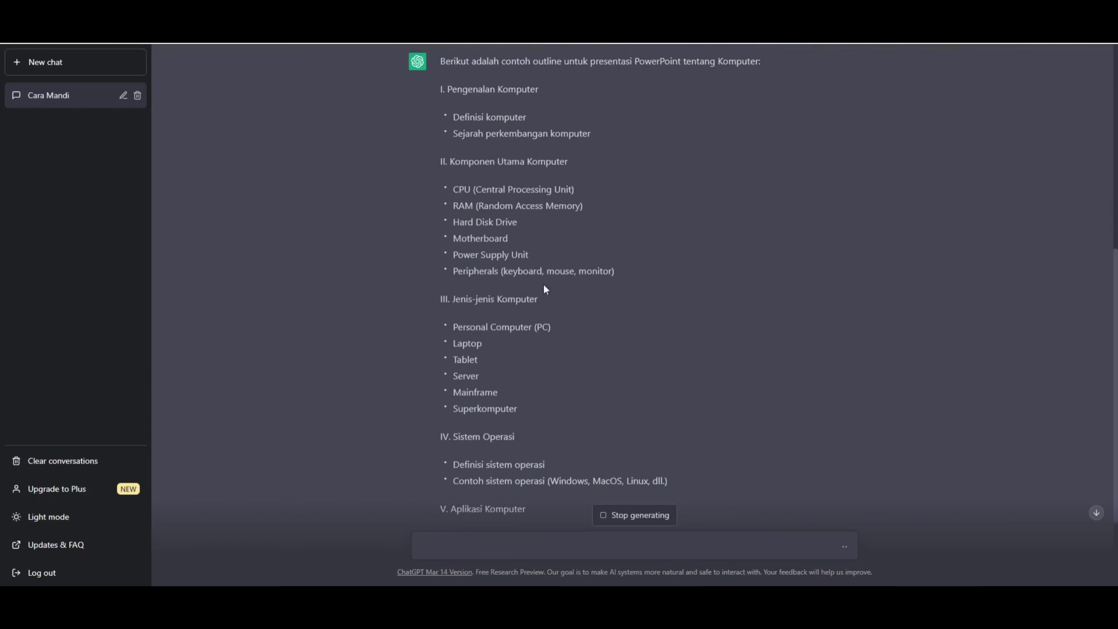
pyautogui.moveTo(440, 61); pyautogui.dragTo(599, 433)
pyautogui.scroll(-5, 535, 311)
pyautogui.click(599, 432)
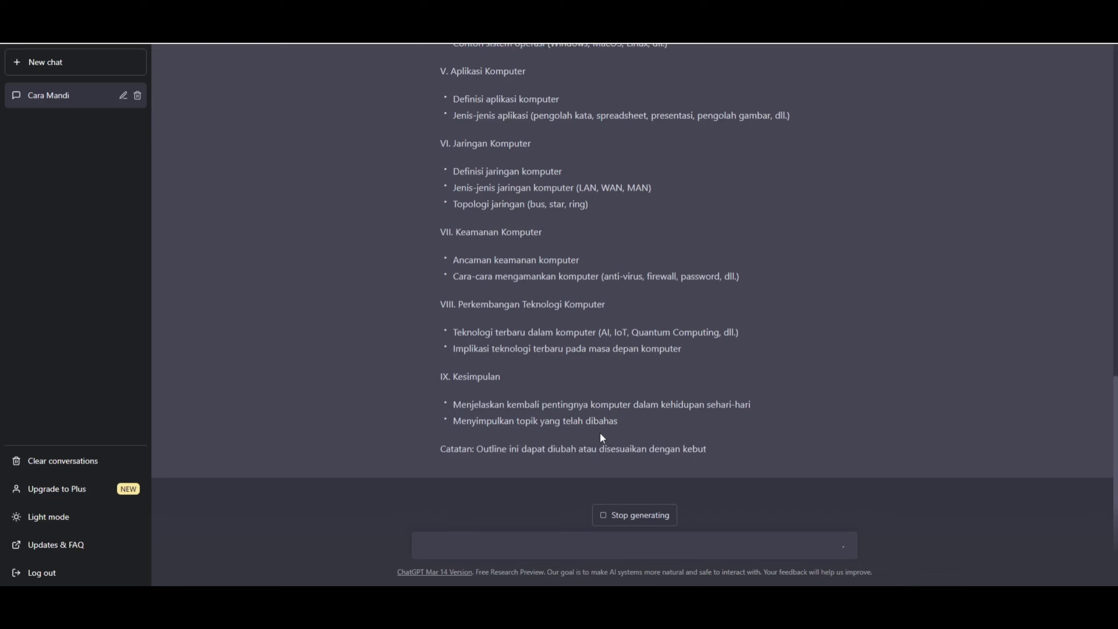
pyautogui.scroll(2, 601, 432)
pyautogui.scroll(8, 440, 233)
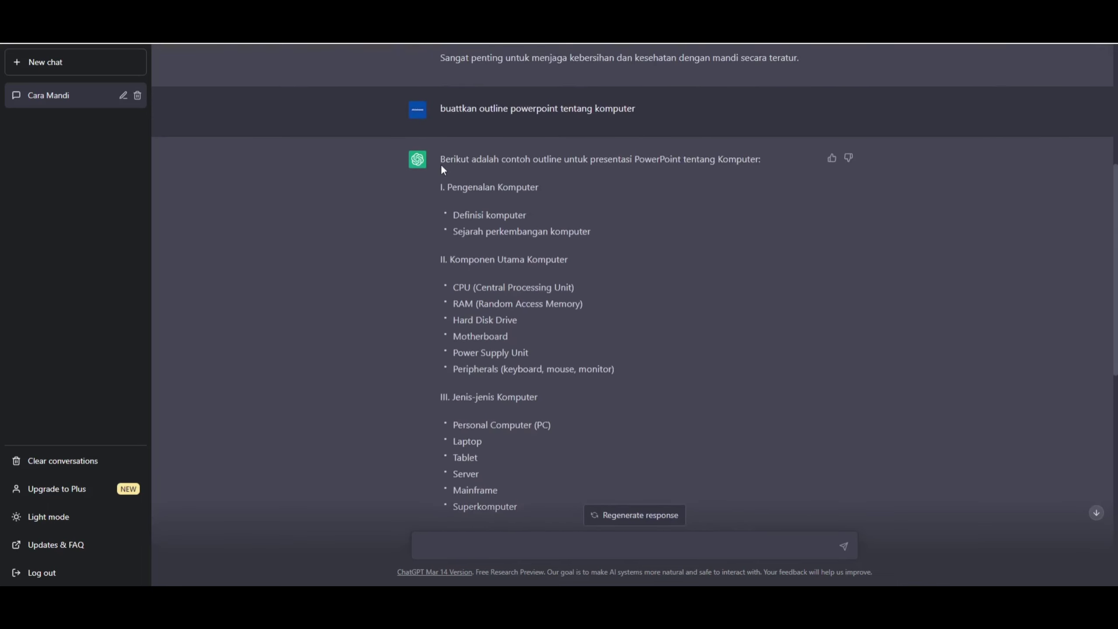
pyautogui.scroll(-10, 438, 231)
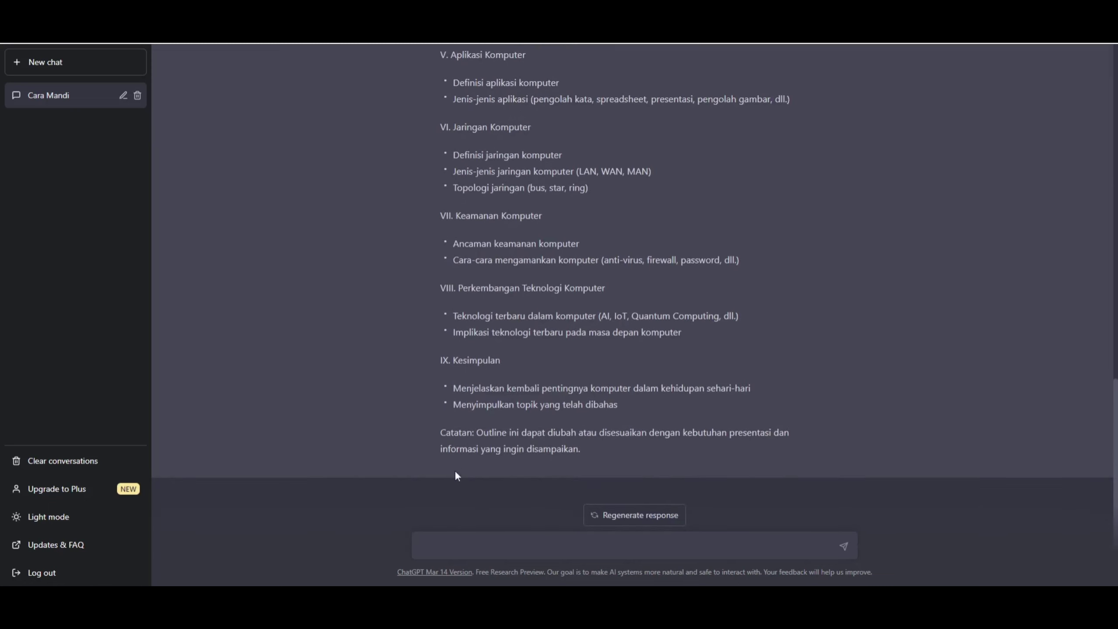
# - Send the follow-up prompt "buatkan paragraf daro outline di atas"
pyautogui.write('buatkan paragraf daro outln')
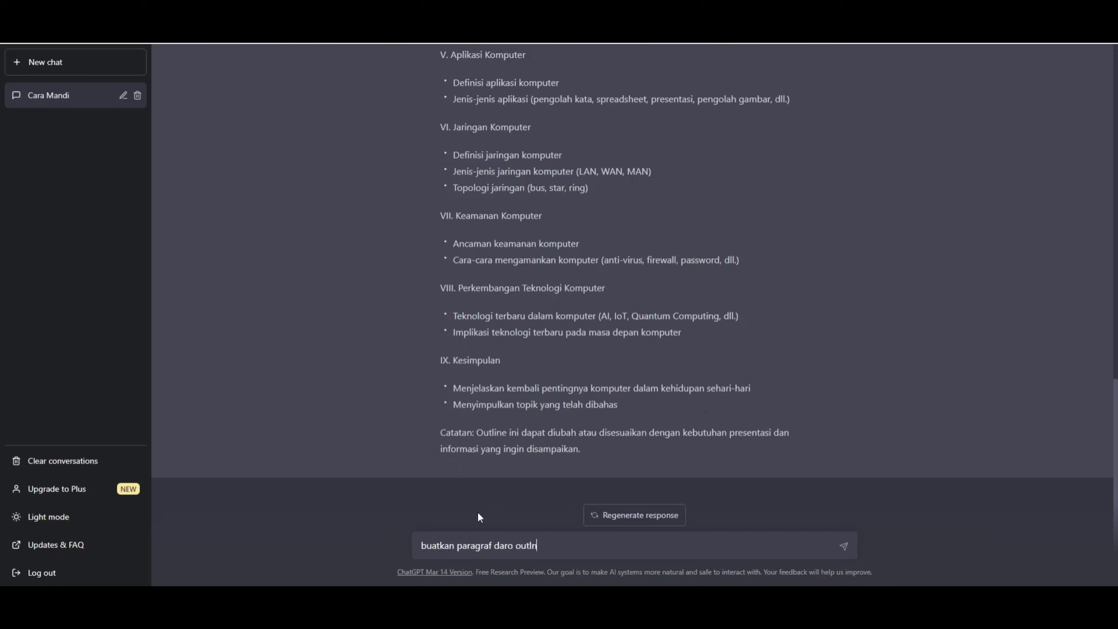
pyautogui.press('BackSpace')
pyautogui.write('ine di atas')
pyautogui.press('Return')
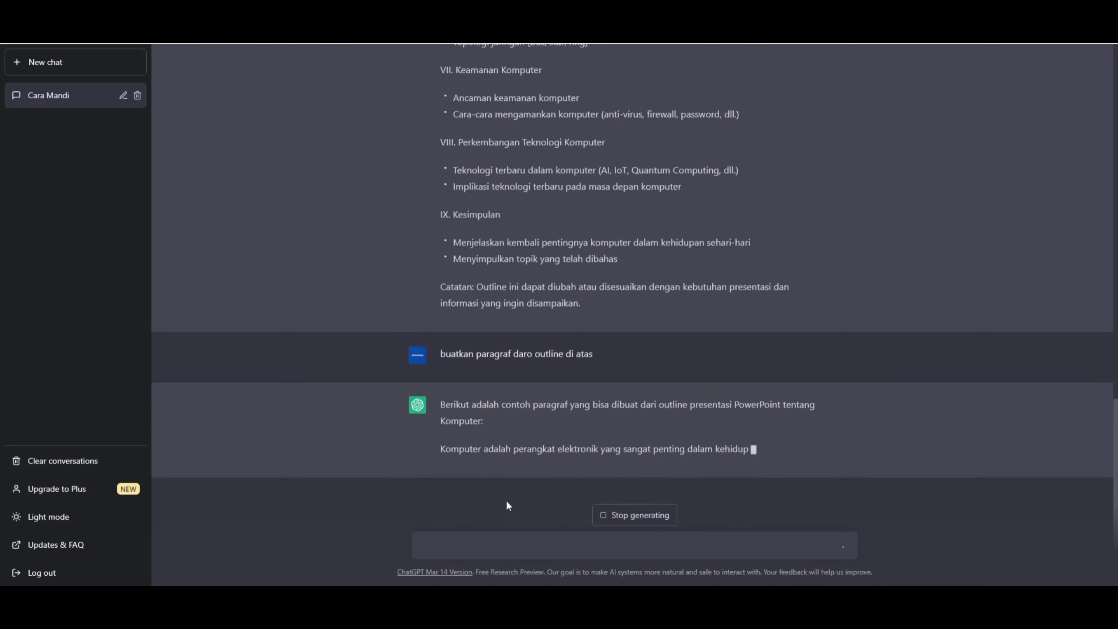
# - Examine the generated paragraph against the outline's sections, highlighting the heading "Pengenalan Komputer" and rereading the earlier messages
pyautogui.scroll(15, 536, 372)
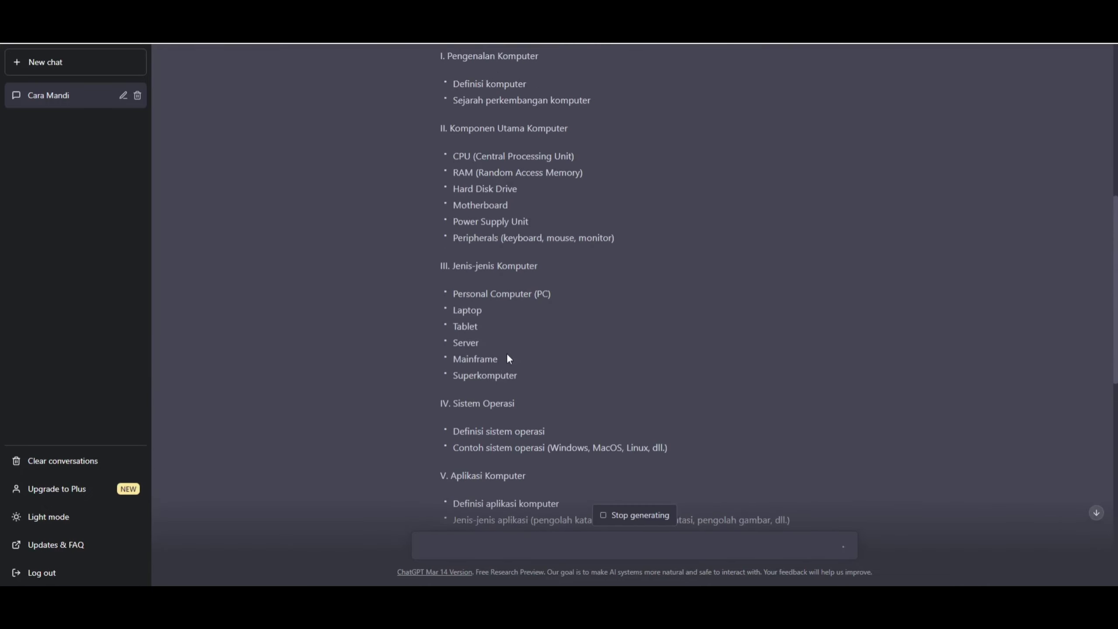
pyautogui.moveTo(446, 172); pyautogui.dragTo(548, 170)
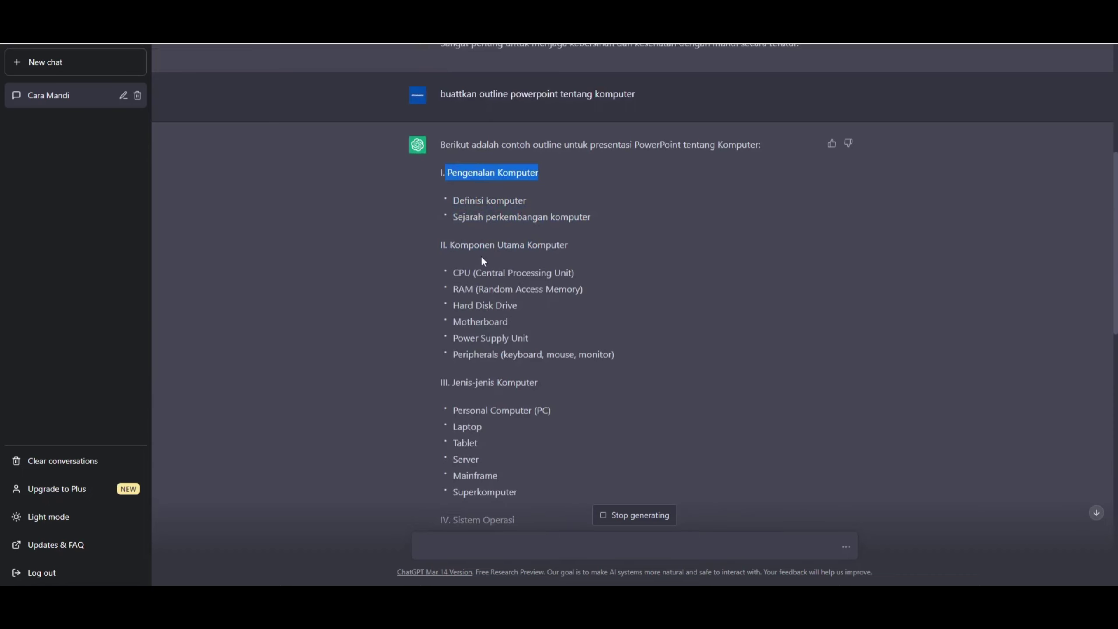
pyautogui.scroll(-15, 481, 256)
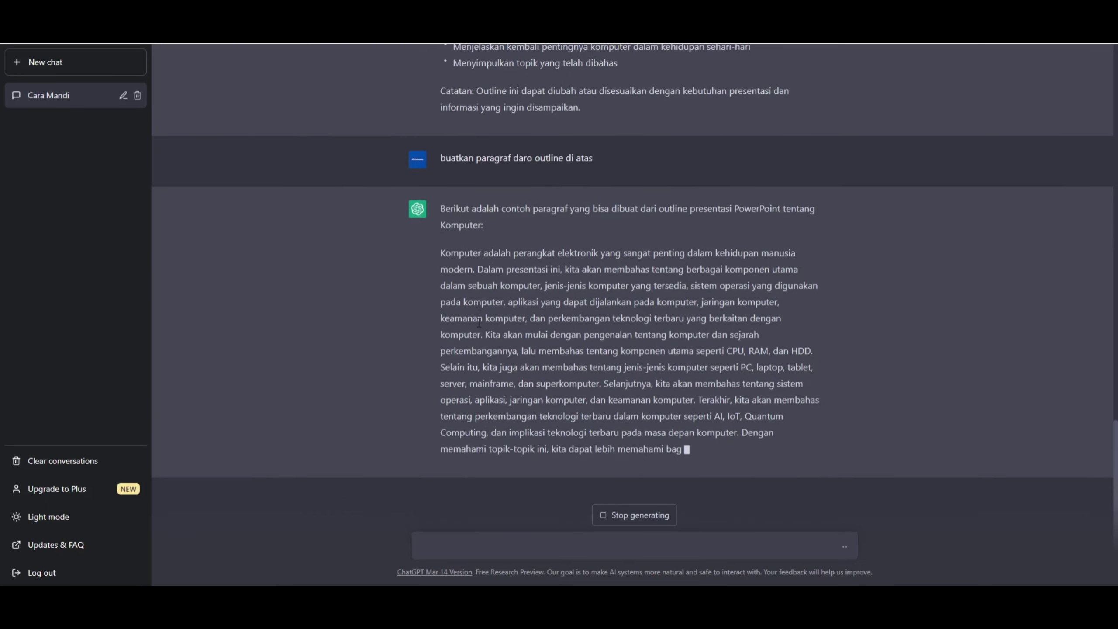
pyautogui.scroll(7, 479, 323)
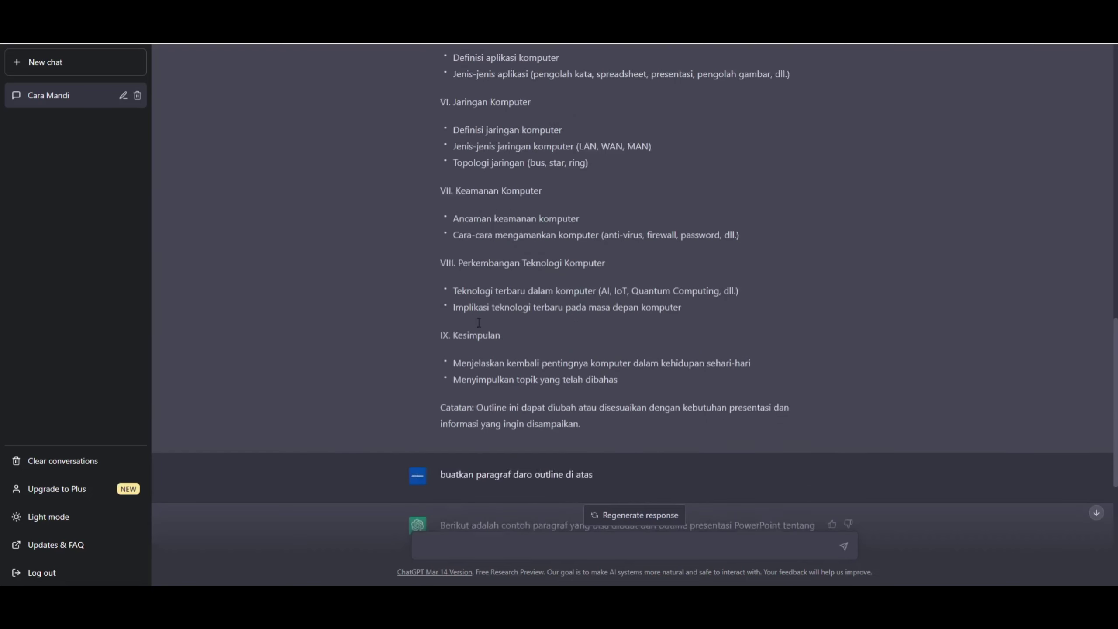
pyautogui.scroll(12, 479, 323)
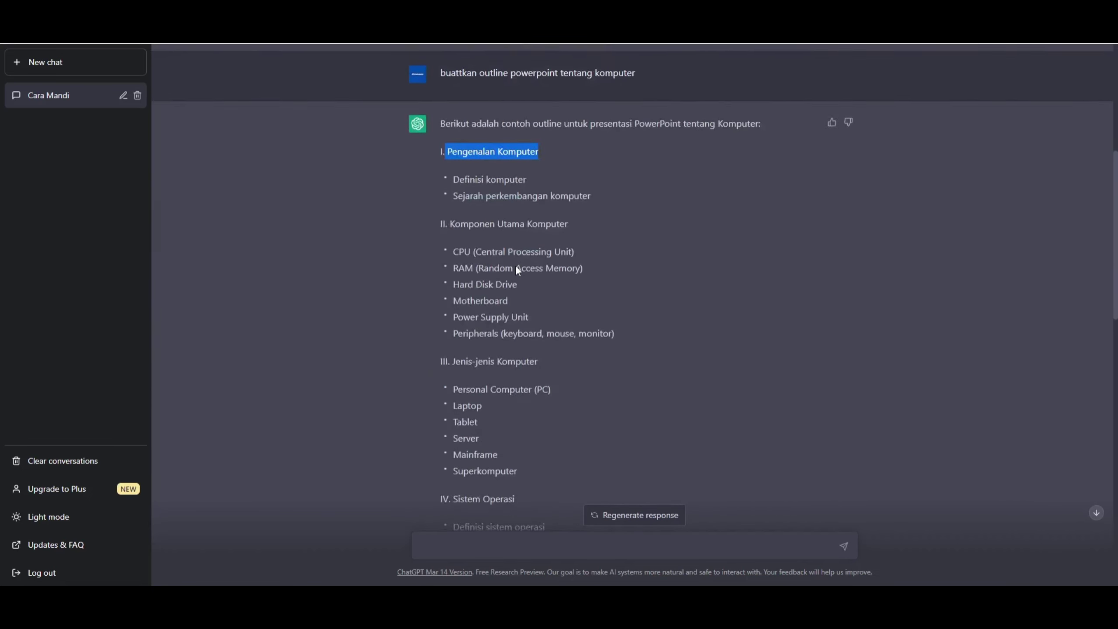
pyautogui.scroll(-20, 516, 264)
pyautogui.scroll(12, 494, 338)
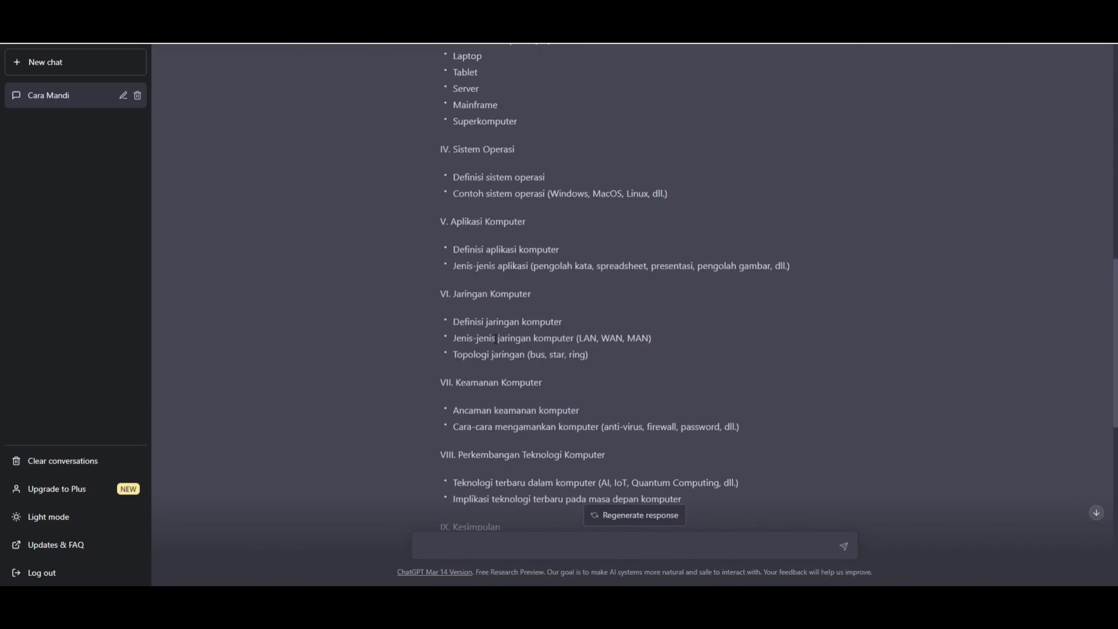
pyautogui.scroll(5, 495, 339)
pyautogui.scroll(4, 495, 338)
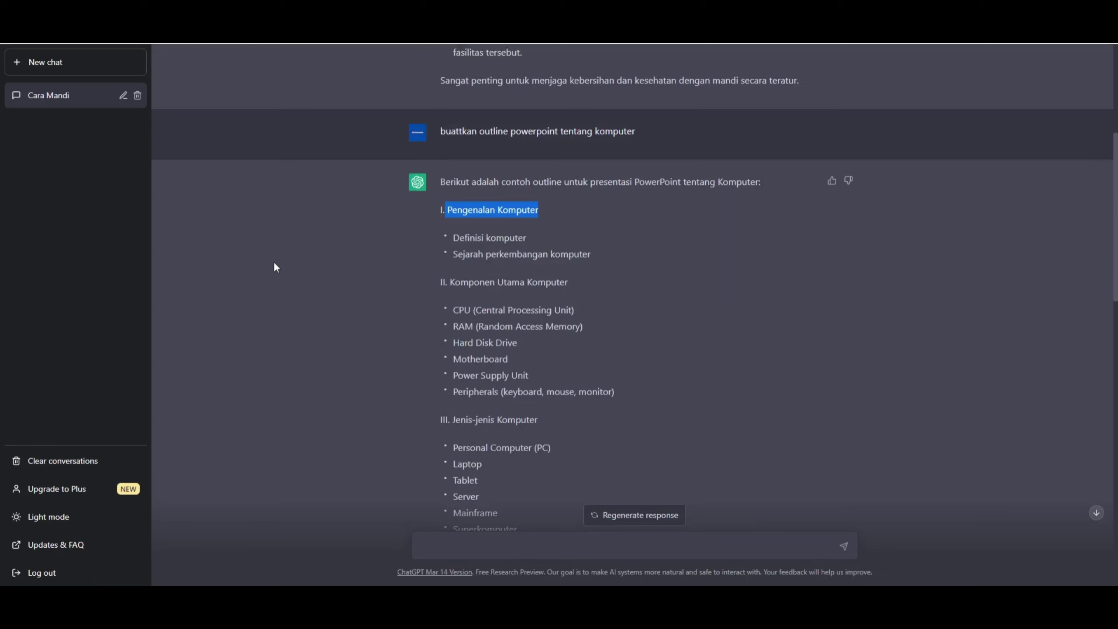
pyautogui.scroll(3, 276, 268)
pyautogui.scroll(-10, 276, 267)
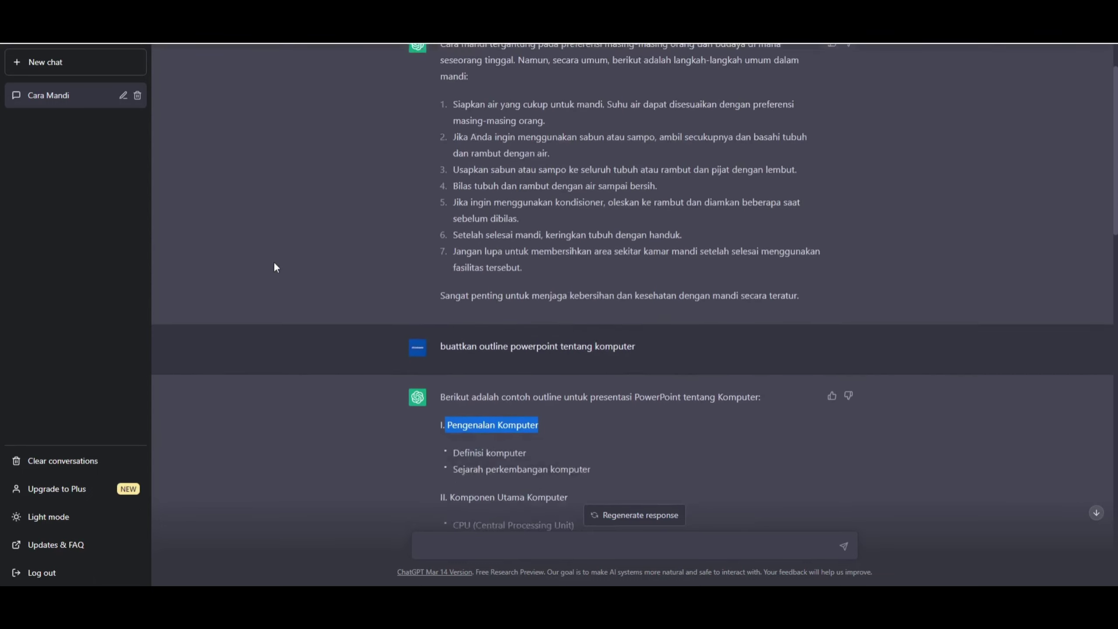
pyautogui.scroll(1, 276, 268)
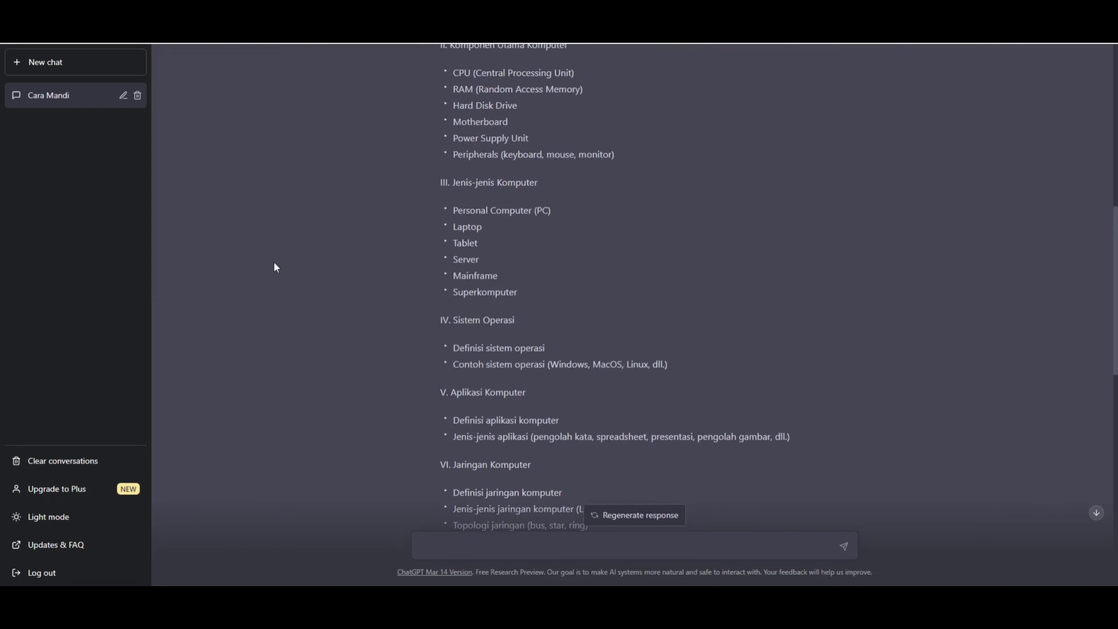
pyautogui.scroll(9, 276, 268)
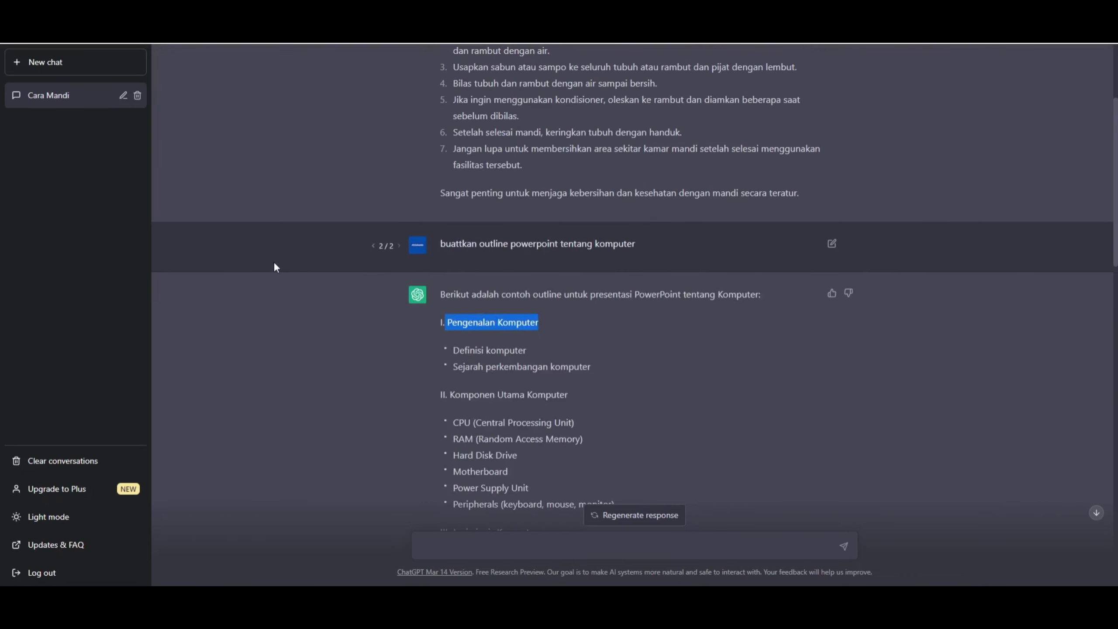
pyautogui.scroll(-9, 276, 268)
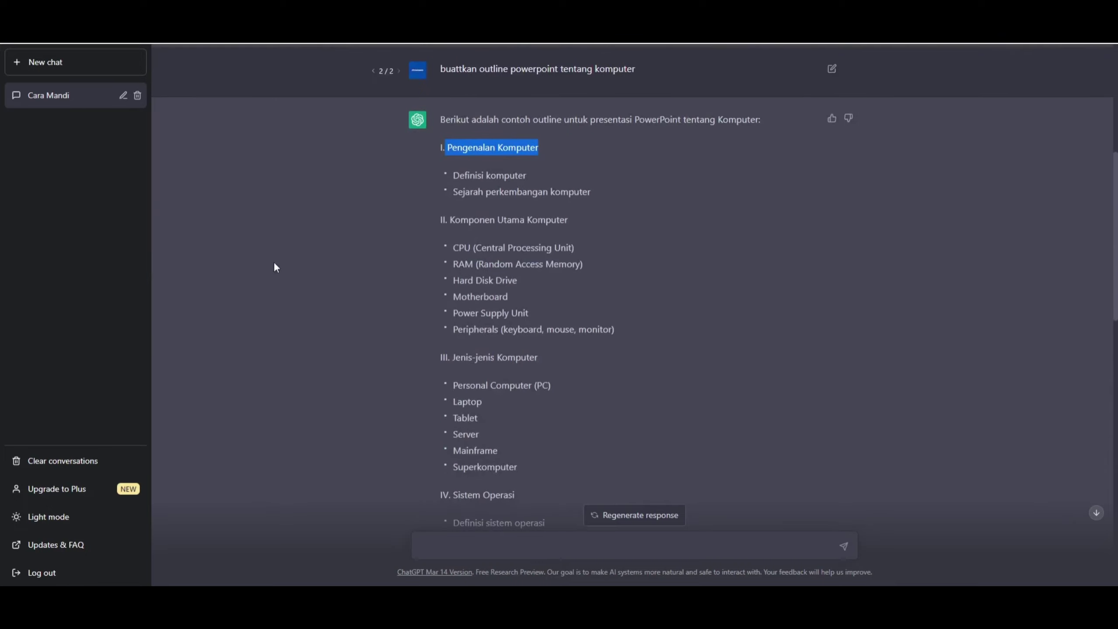